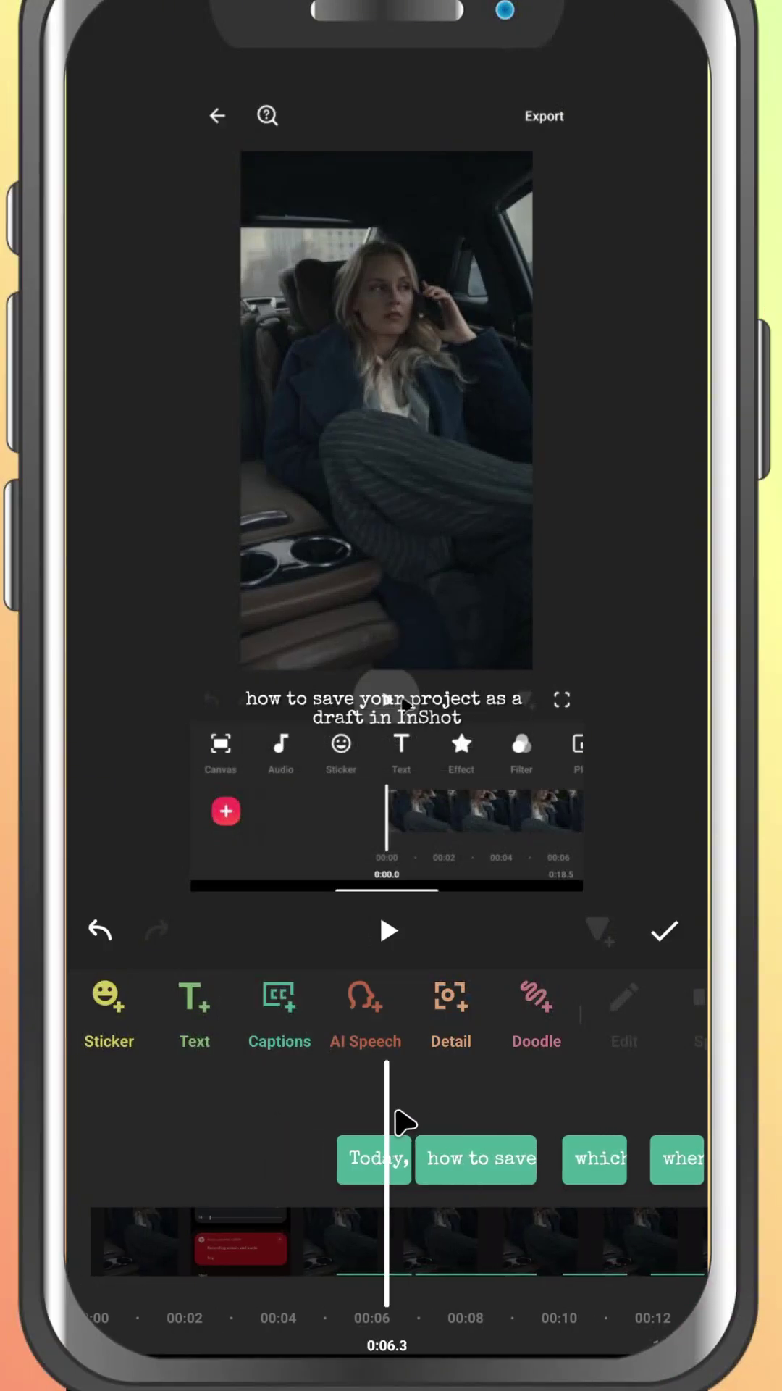
Preview the video, then set Auto Captions to the video's English audio with Typewriter style
{"action": "left_click", "coordinate": [394, 932]}
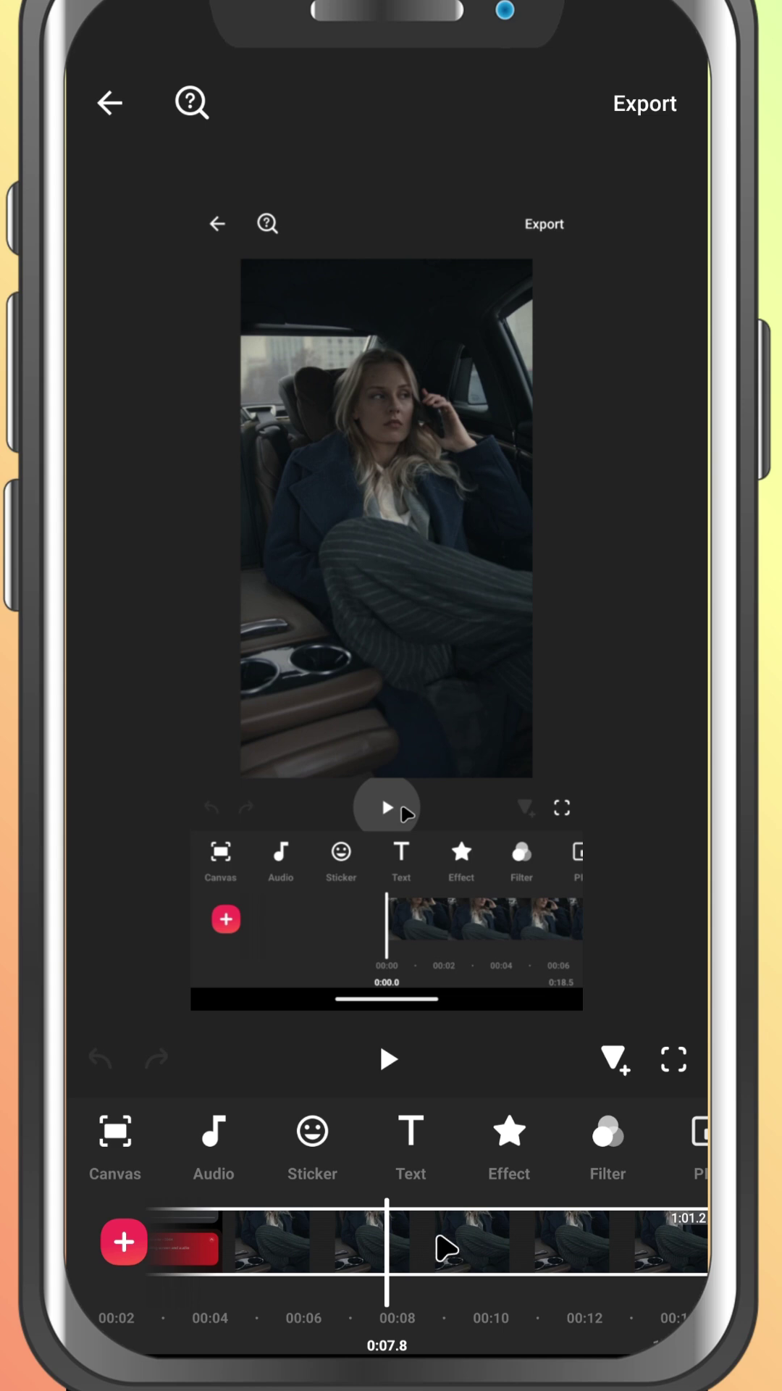
{"action": "left_click", "coordinate": [228, 1133]}
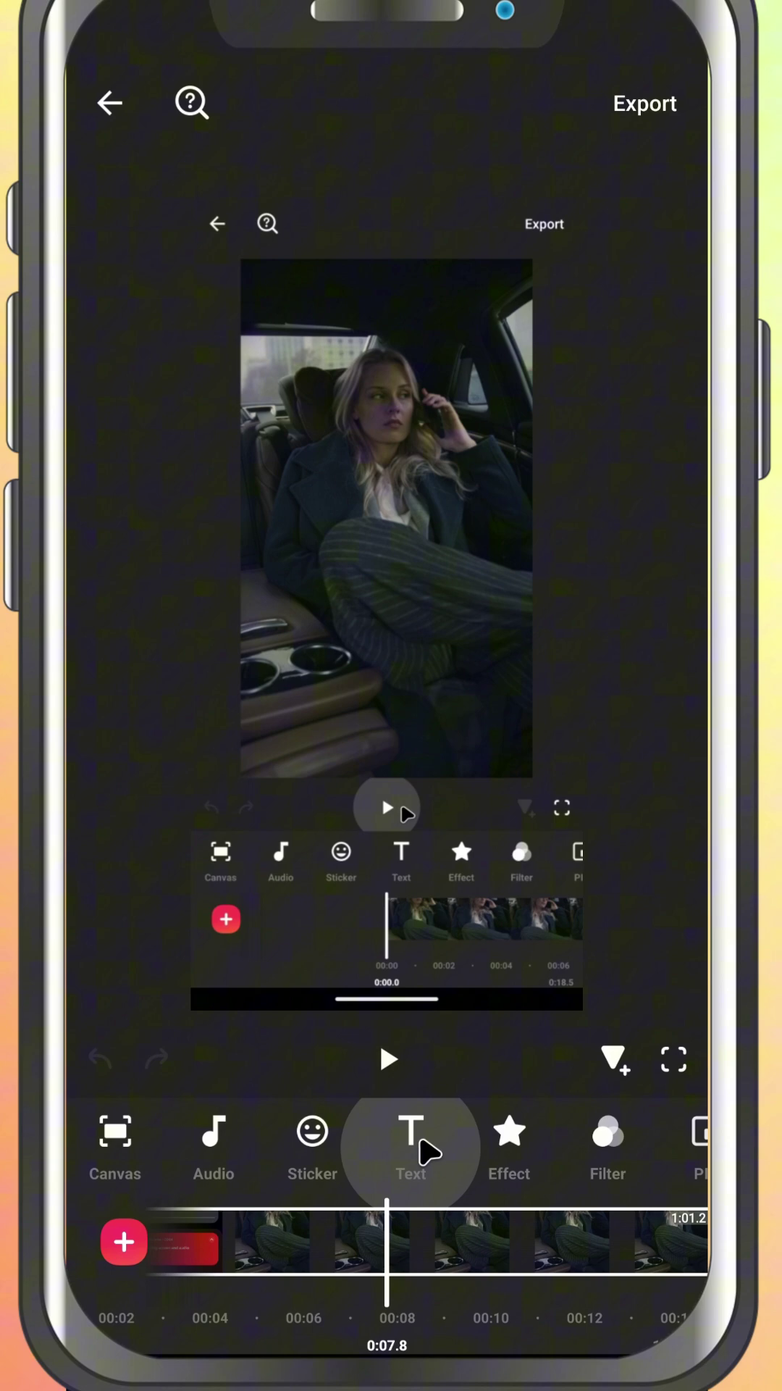
{"action": "left_click", "coordinate": [428, 1149]}
{"action": "left_click", "coordinate": [351, 1019]}
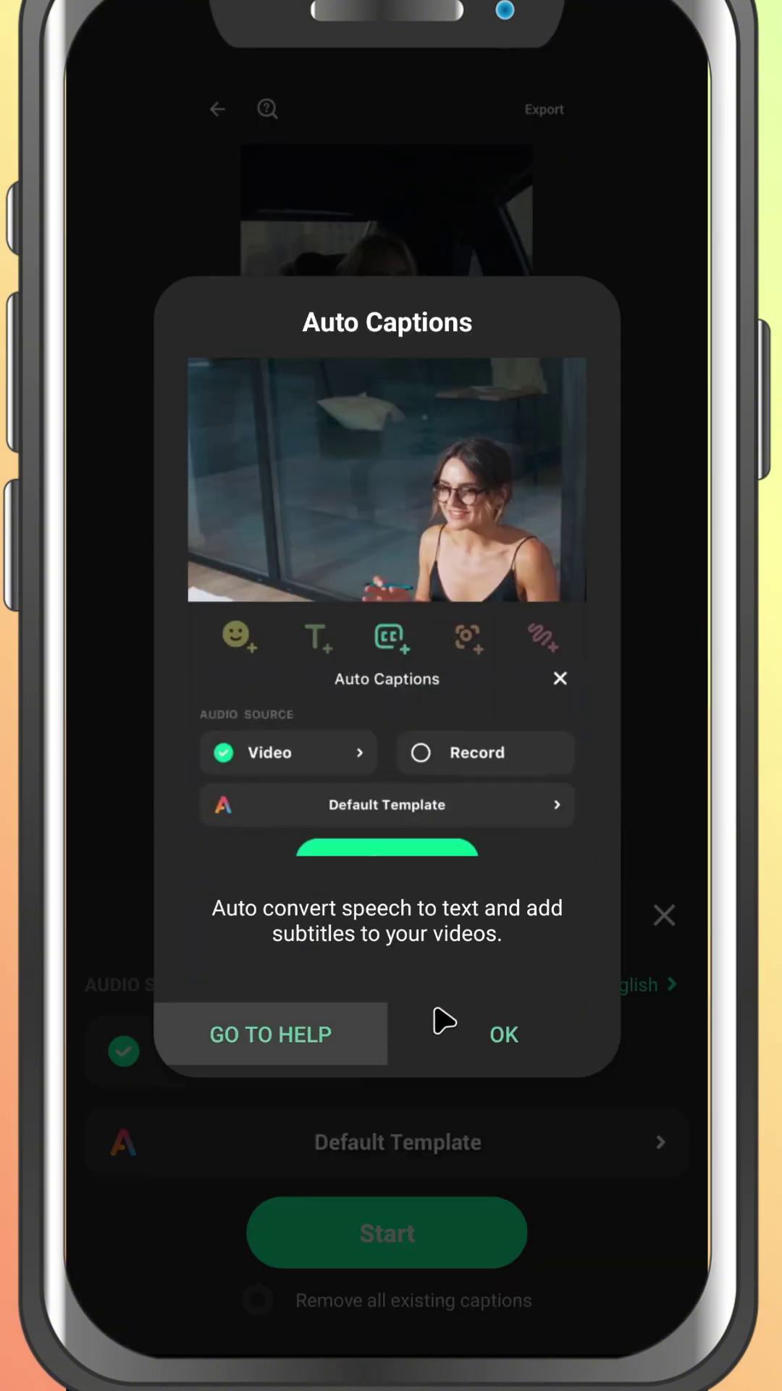
{"action": "left_click", "coordinate": [494, 1032]}
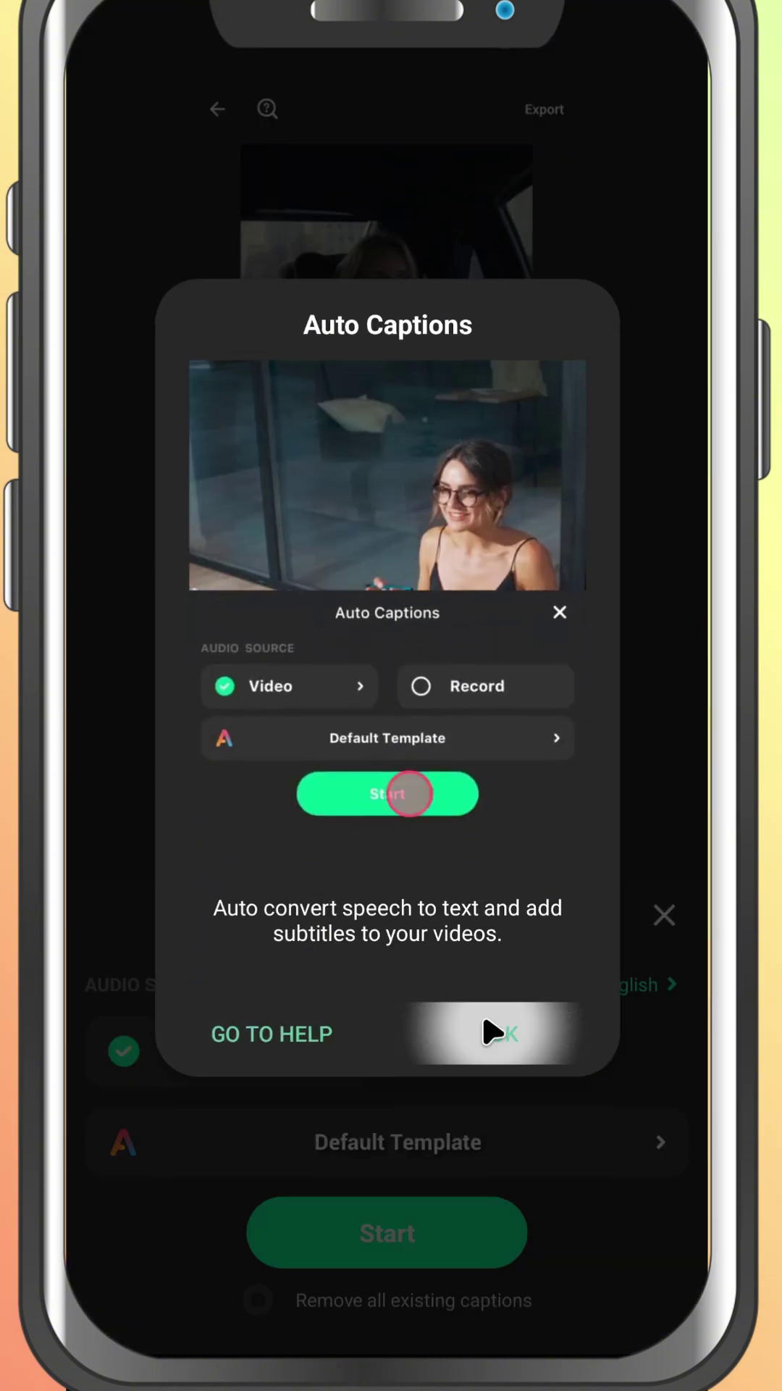
{"action": "left_click", "coordinate": [316, 1054]}
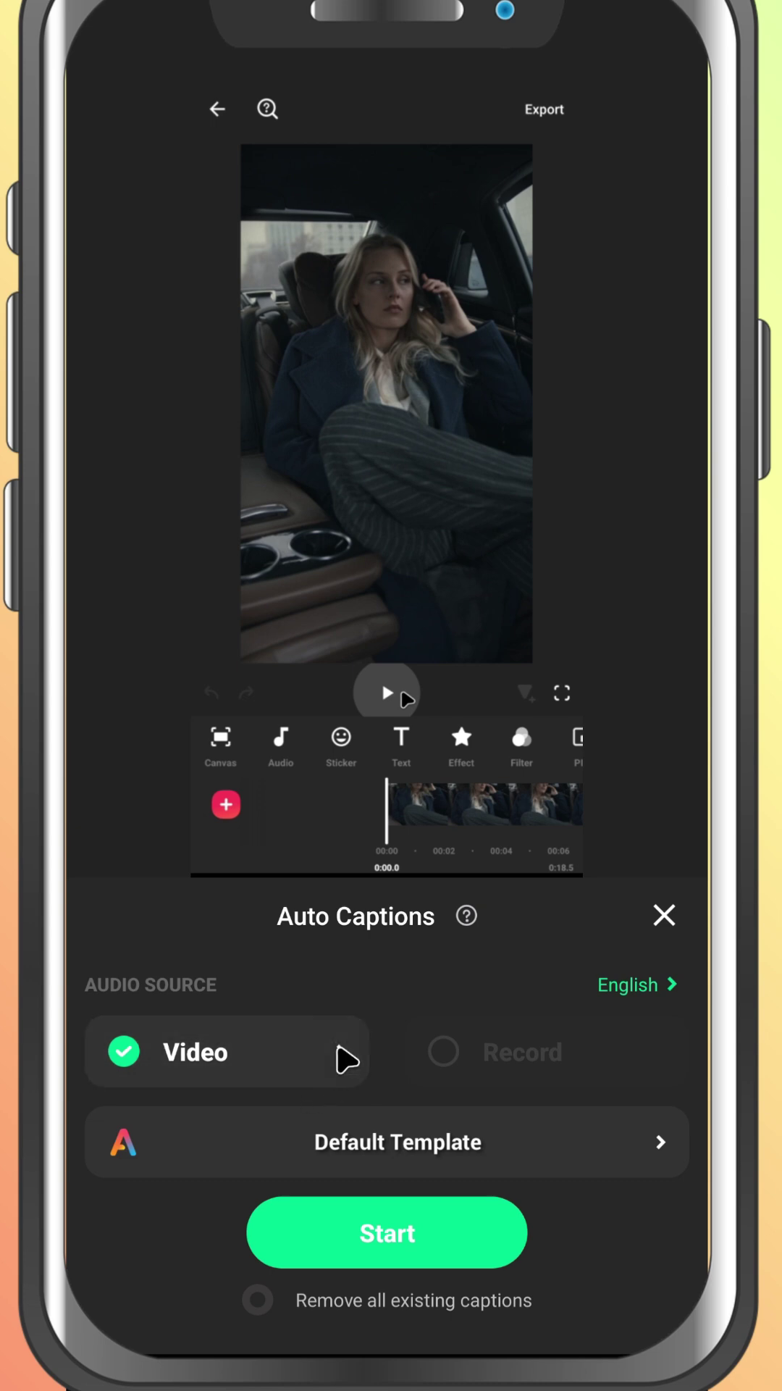
{"action": "left_click", "coordinate": [657, 921]}
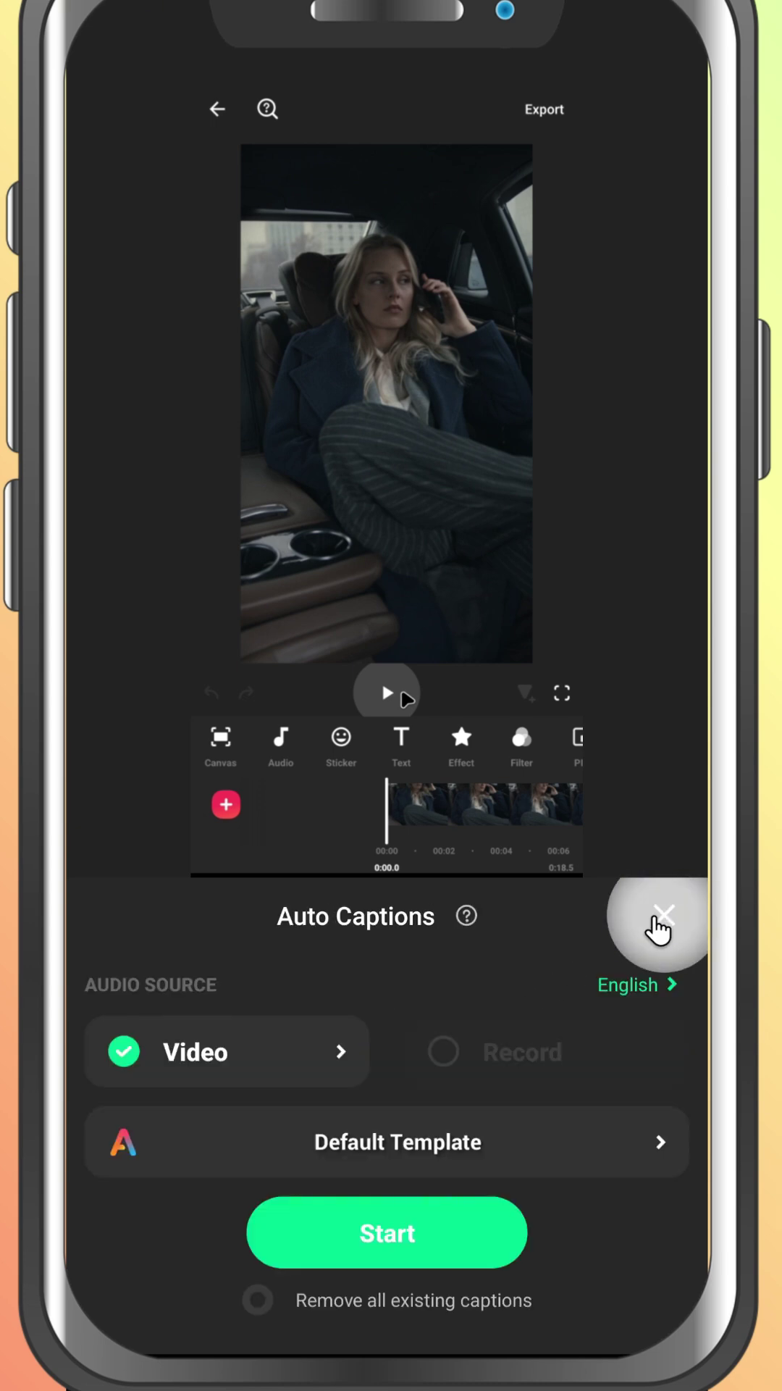
{"action": "left_click", "coordinate": [425, 1156]}
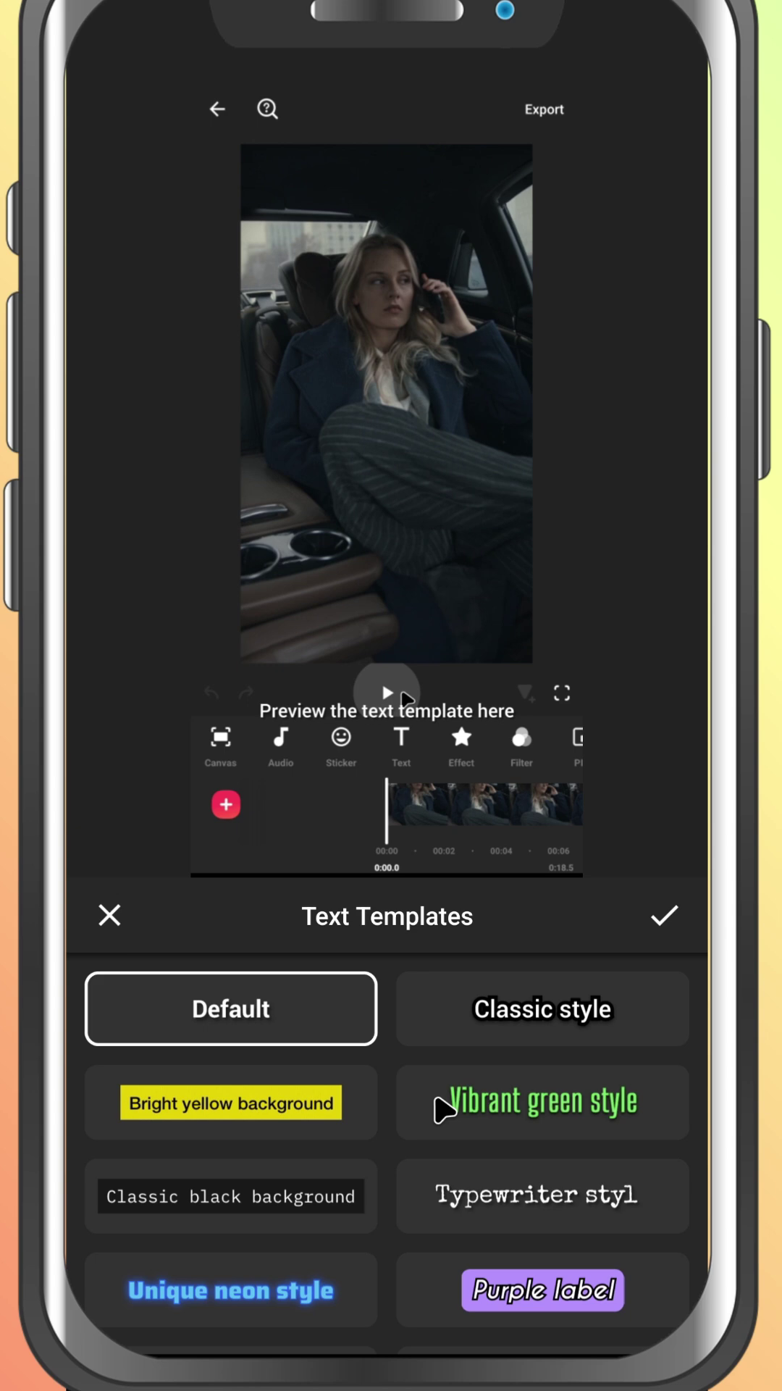
{"action": "scroll", "coordinate": [446, 1102], "scroll_direction": "down", "scroll_amount": 1}
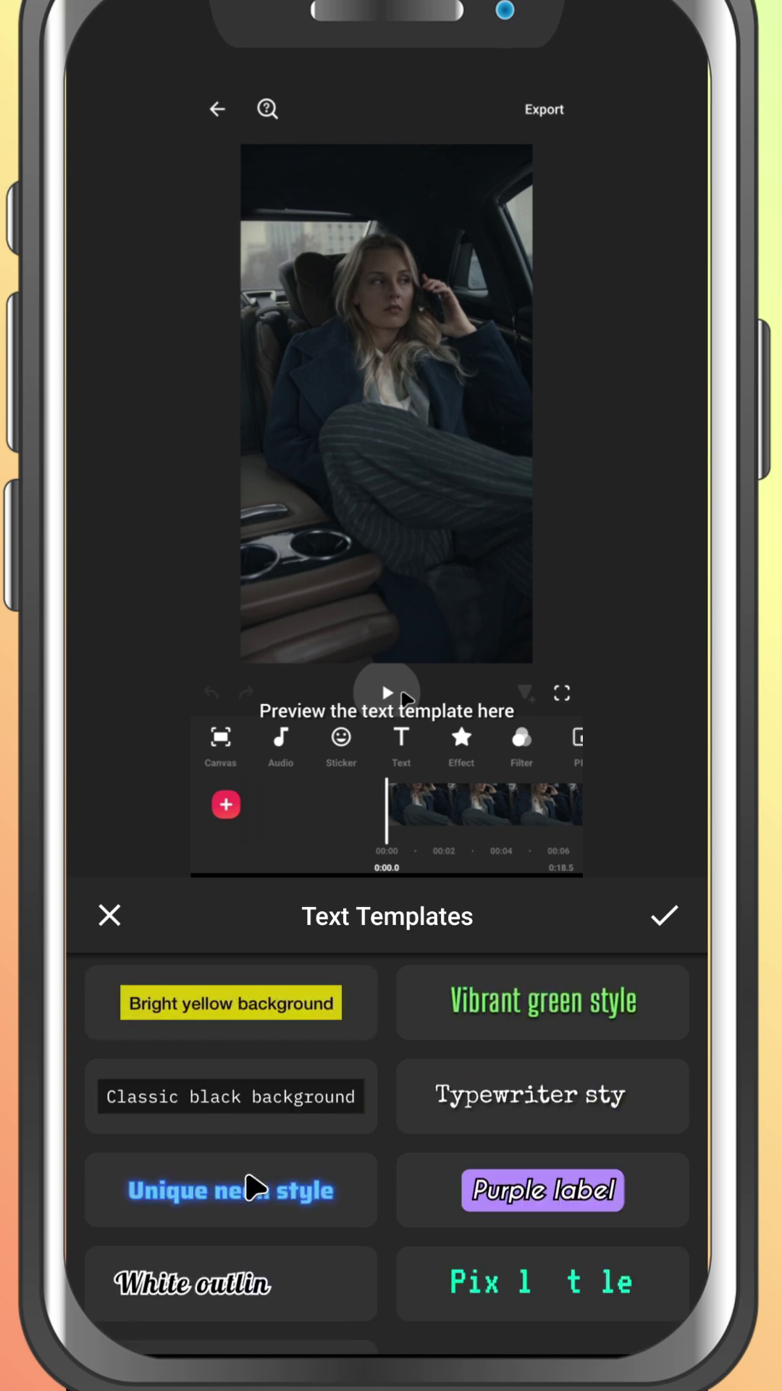
{"action": "scroll", "coordinate": [326, 1173], "scroll_direction": "down", "scroll_amount": 1}
{"action": "left_click", "coordinate": [326, 1185]}
{"action": "left_click", "coordinate": [663, 917]}
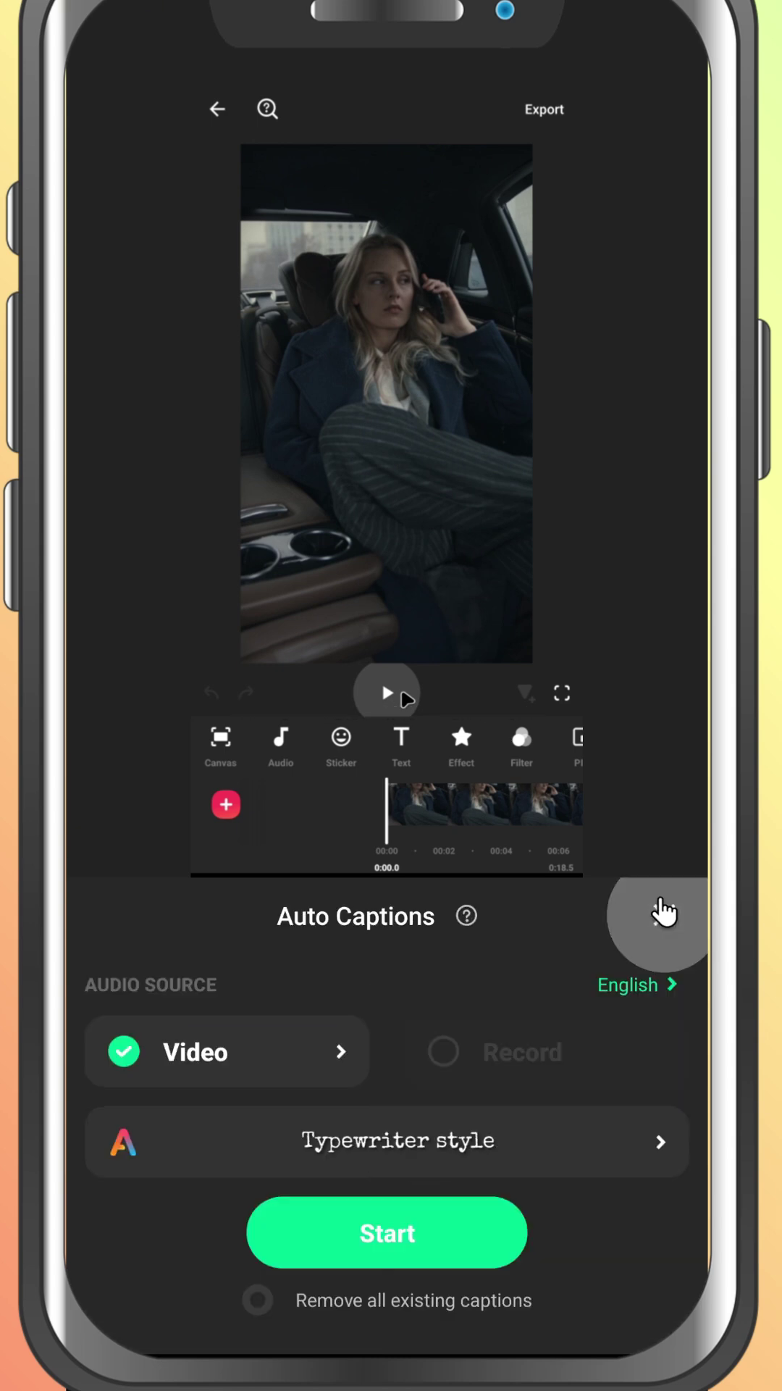
Generate Typewriter captions like "Today," and "how to save" from the video's speech
{"action": "left_click", "coordinate": [434, 1231]}
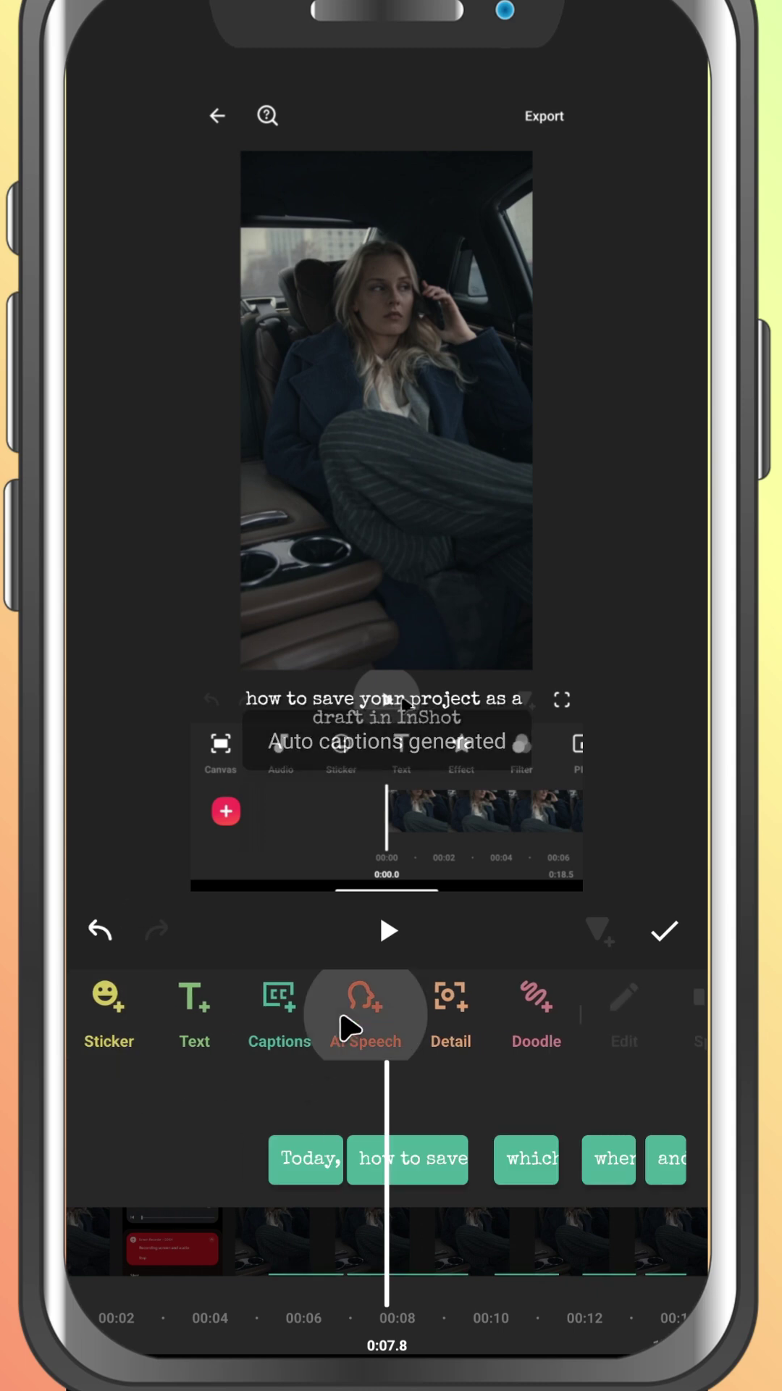
{"action": "left_click_drag", "start_coordinate": [332, 1121], "coordinate": [386, 1122]}
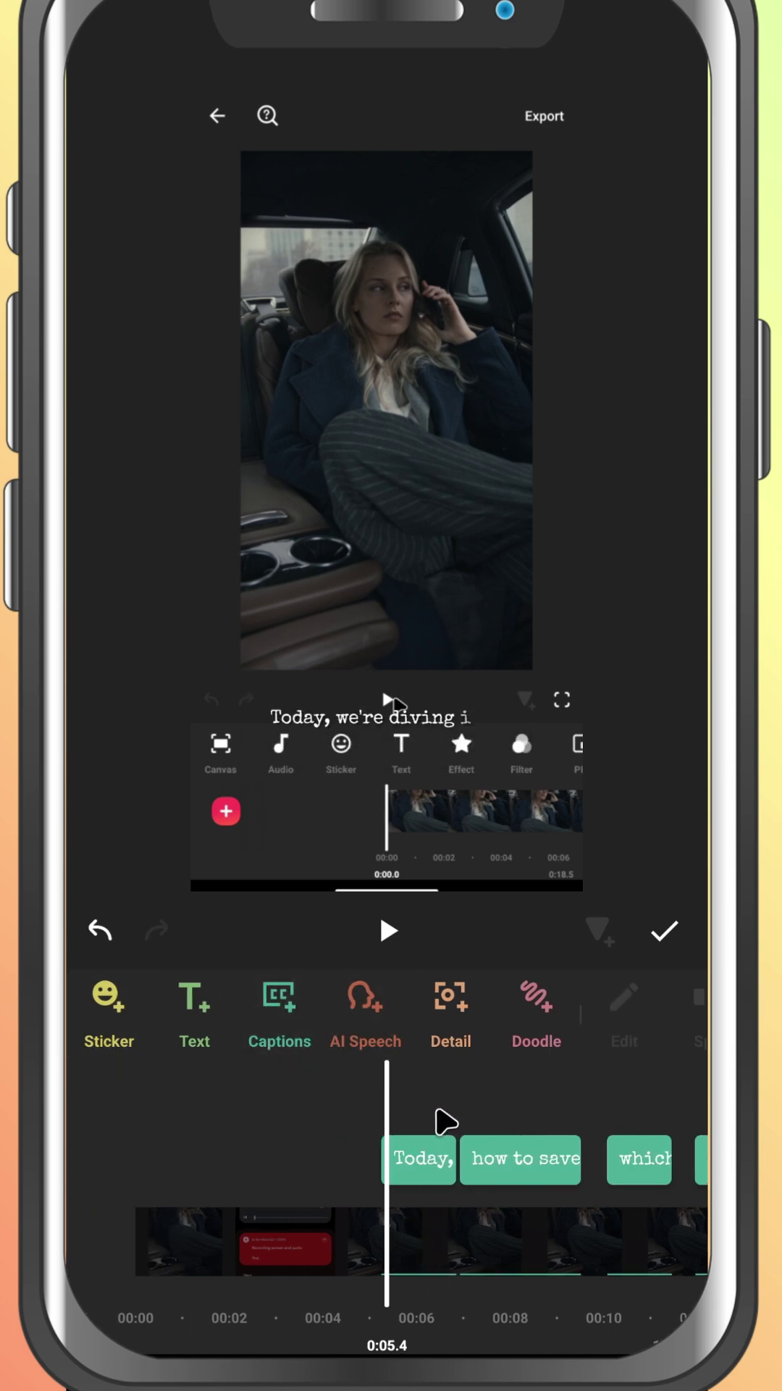
{"action": "left_click", "coordinate": [389, 930]}
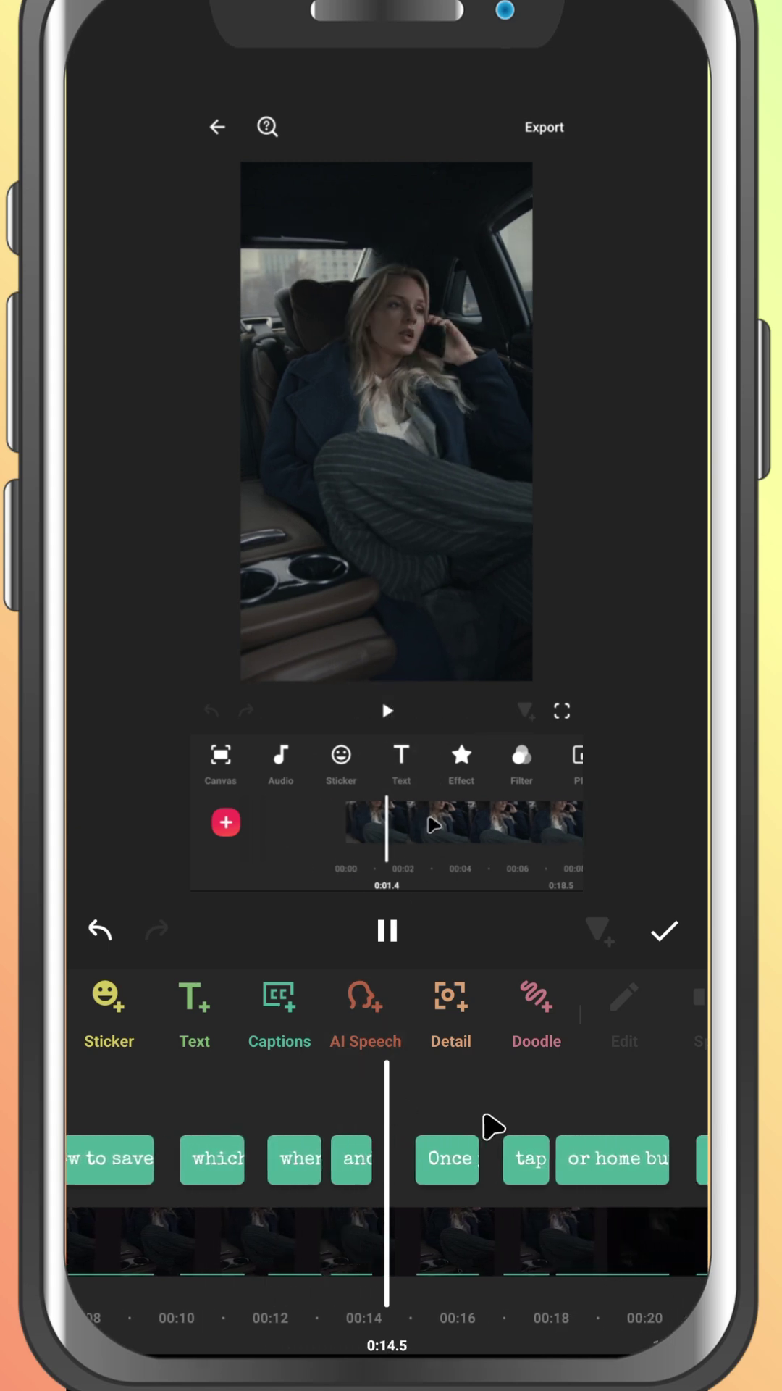
{"action": "left_click", "coordinate": [511, 1127]}
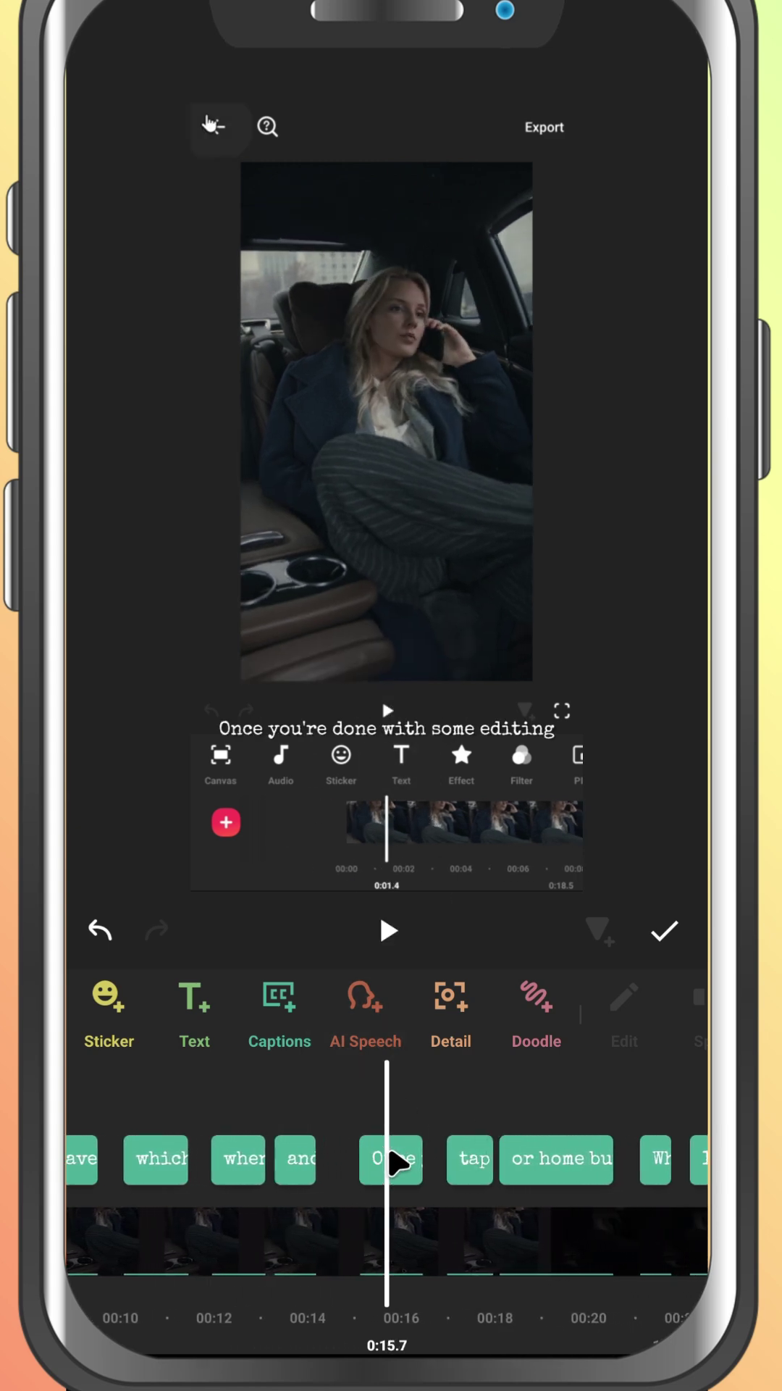